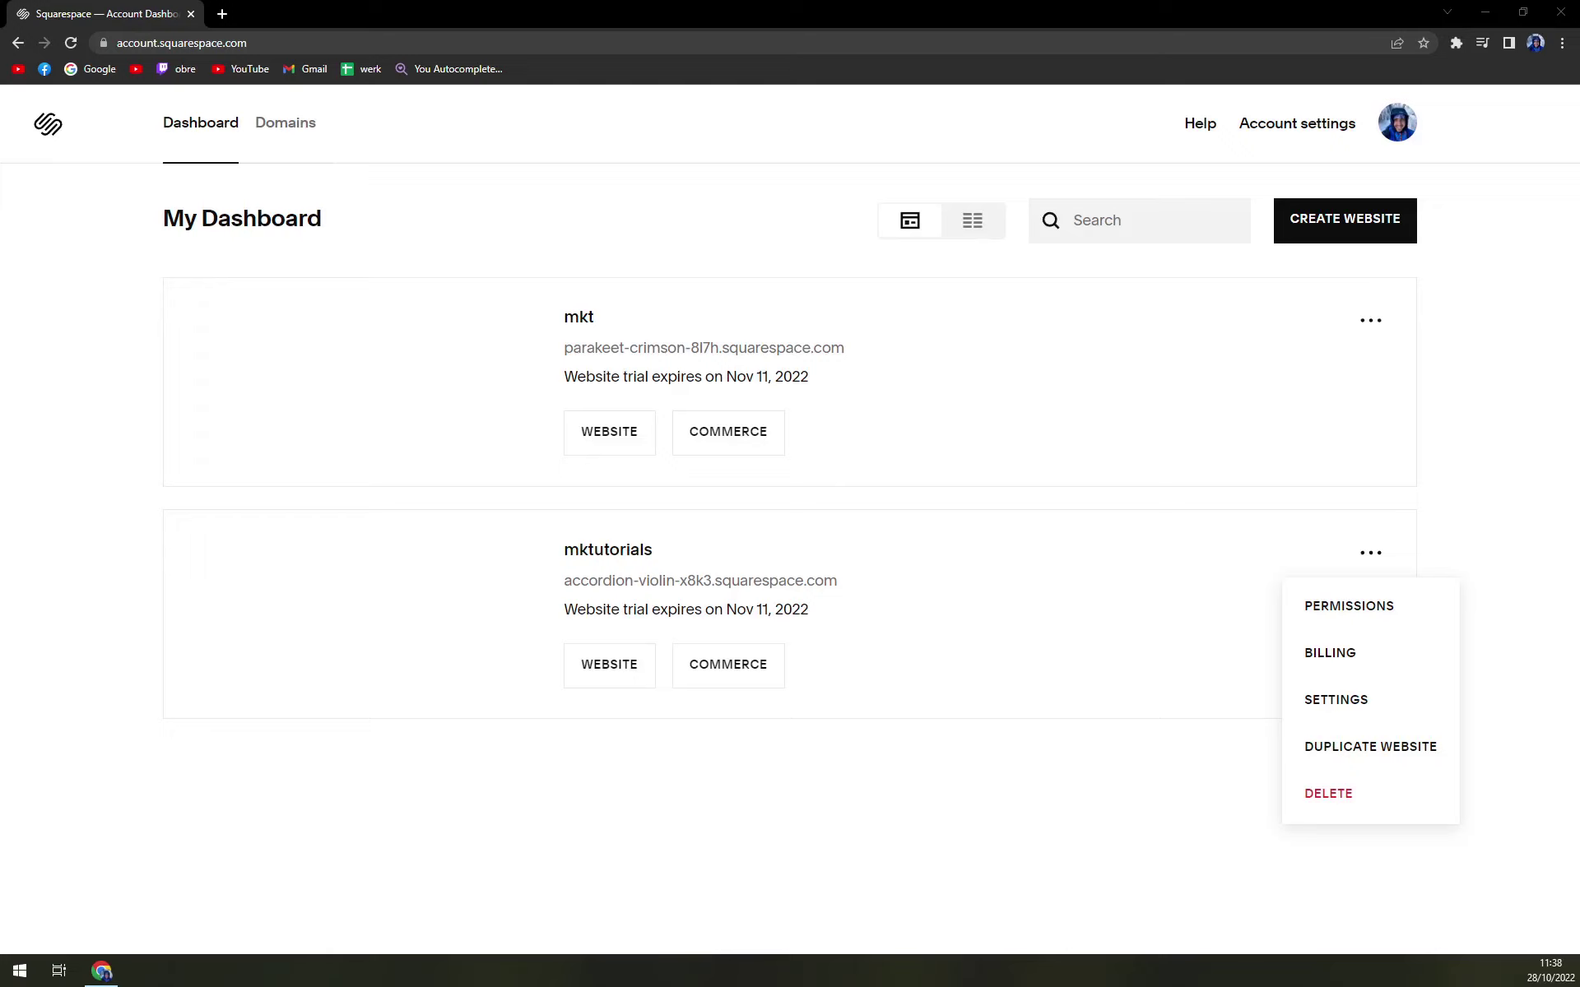
- Dismiss the mktutorials site's options menu on the account dashboard
click(113, 219)
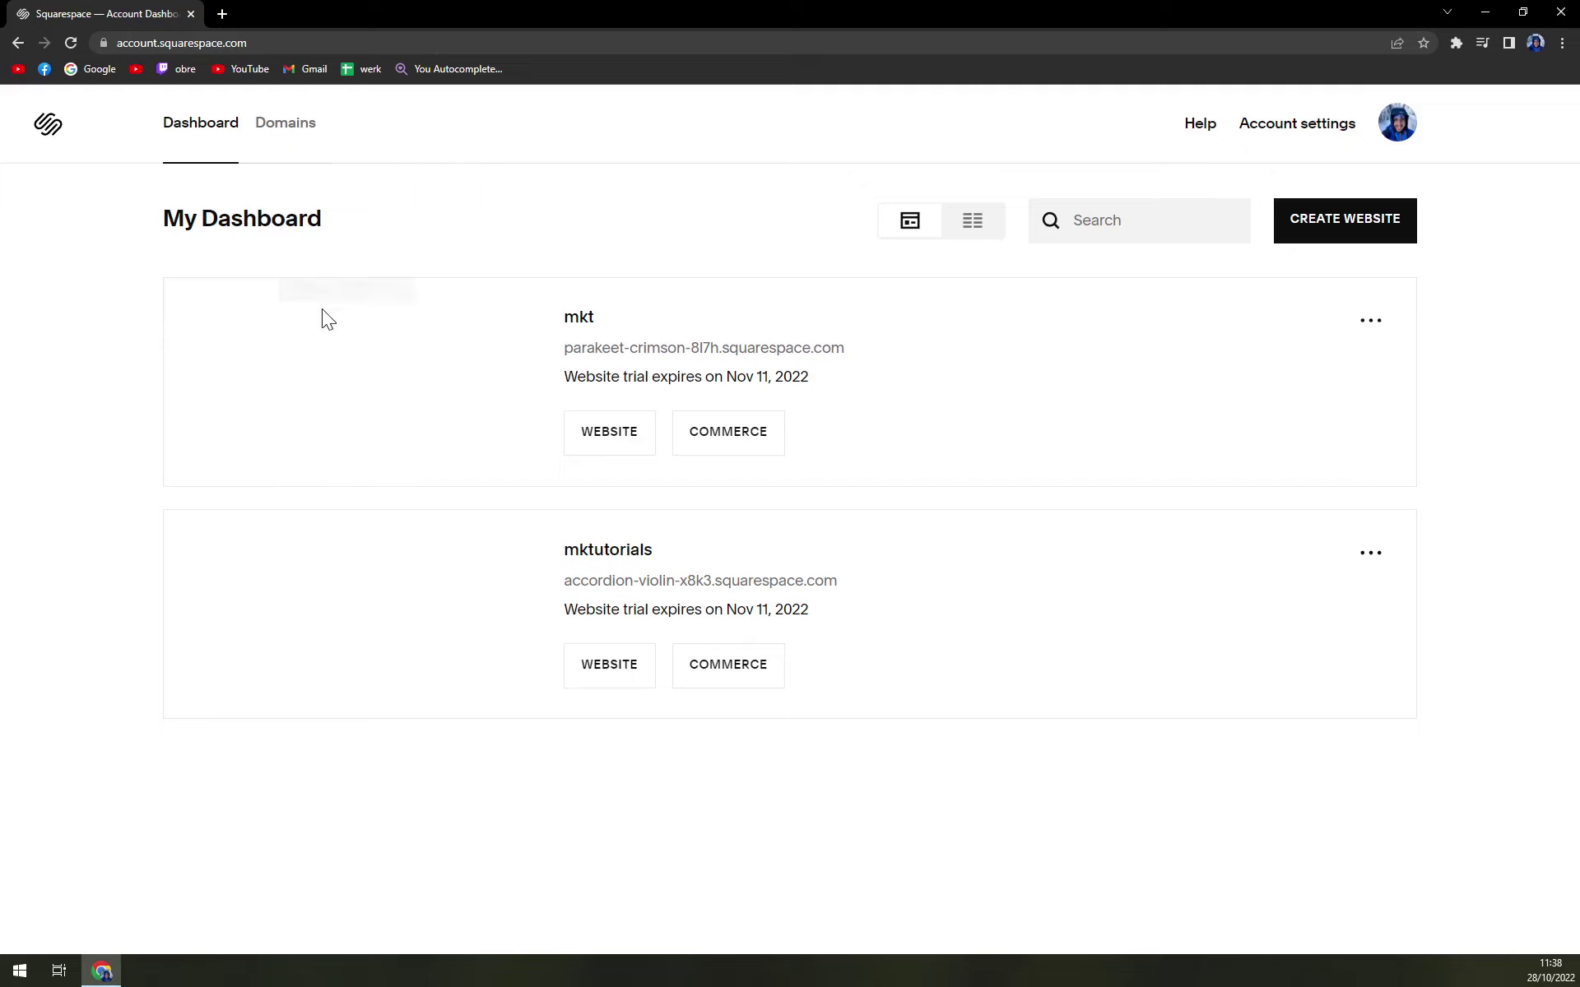
mouse_move(354, 305)
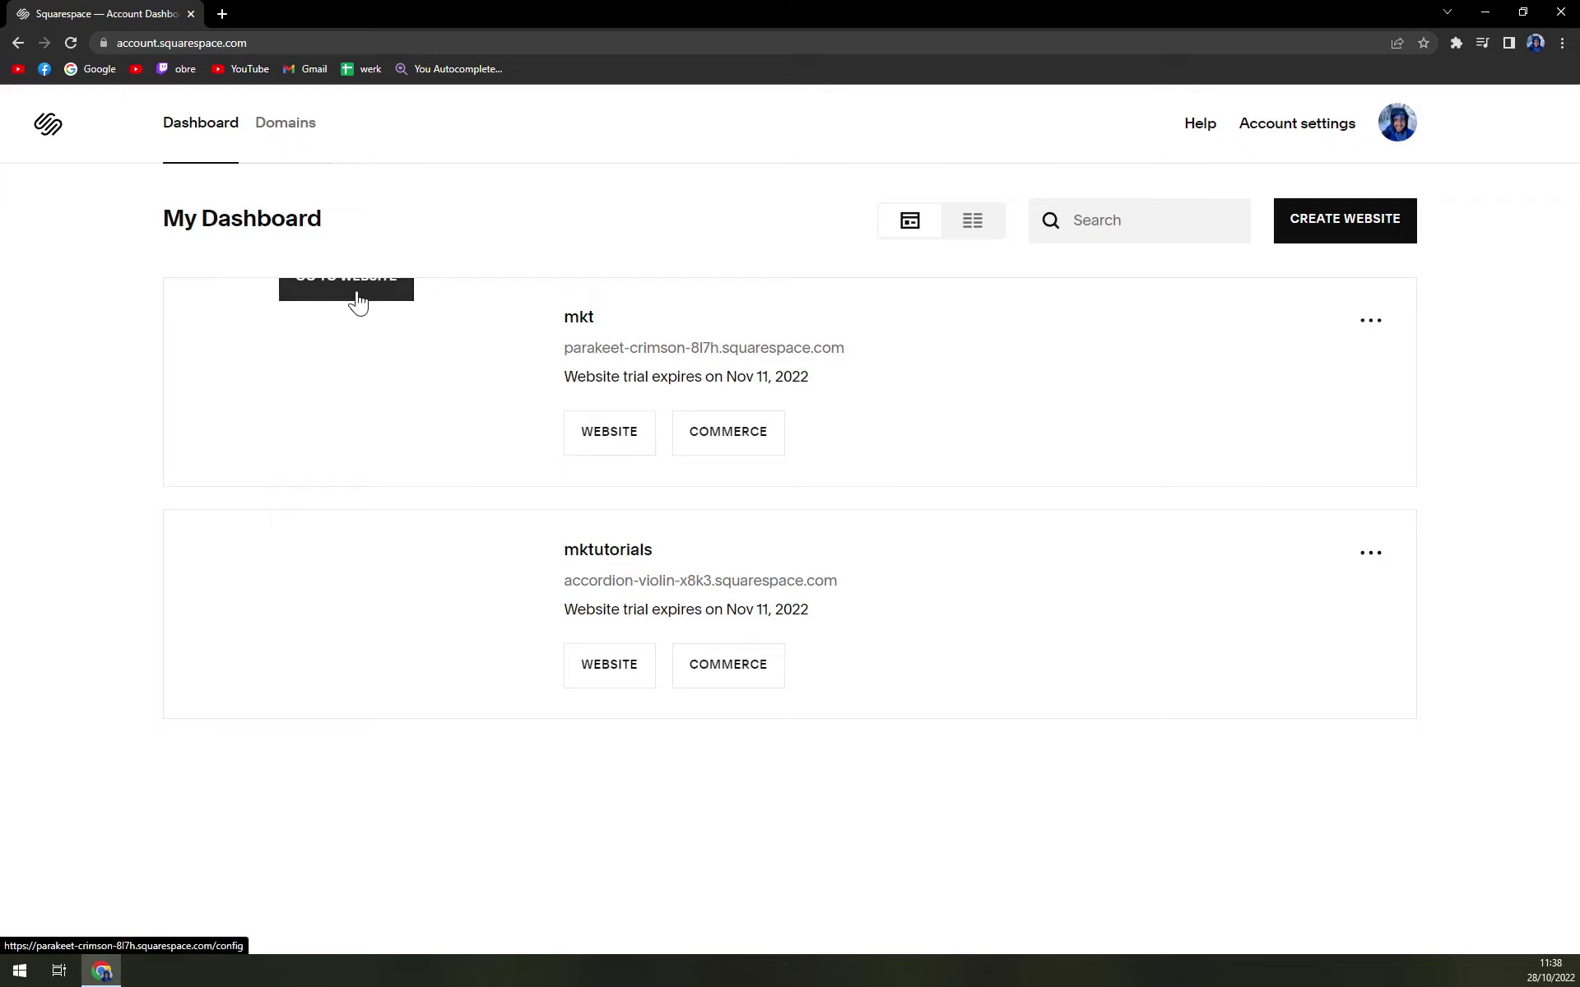
click(624, 457)
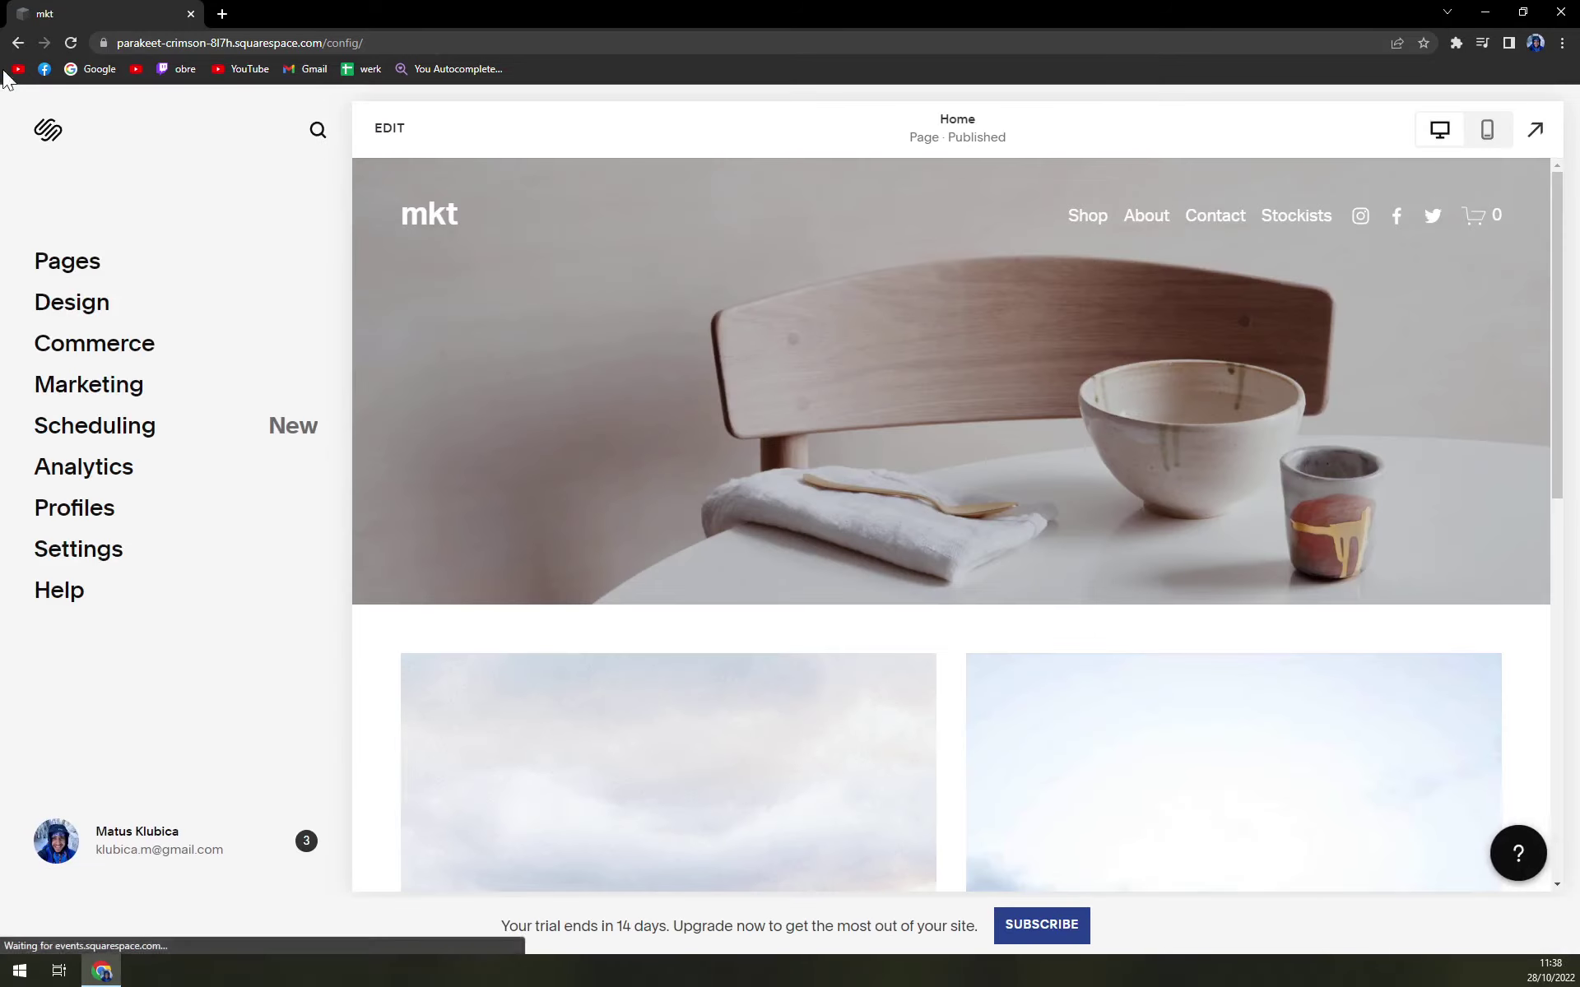
click(17, 43)
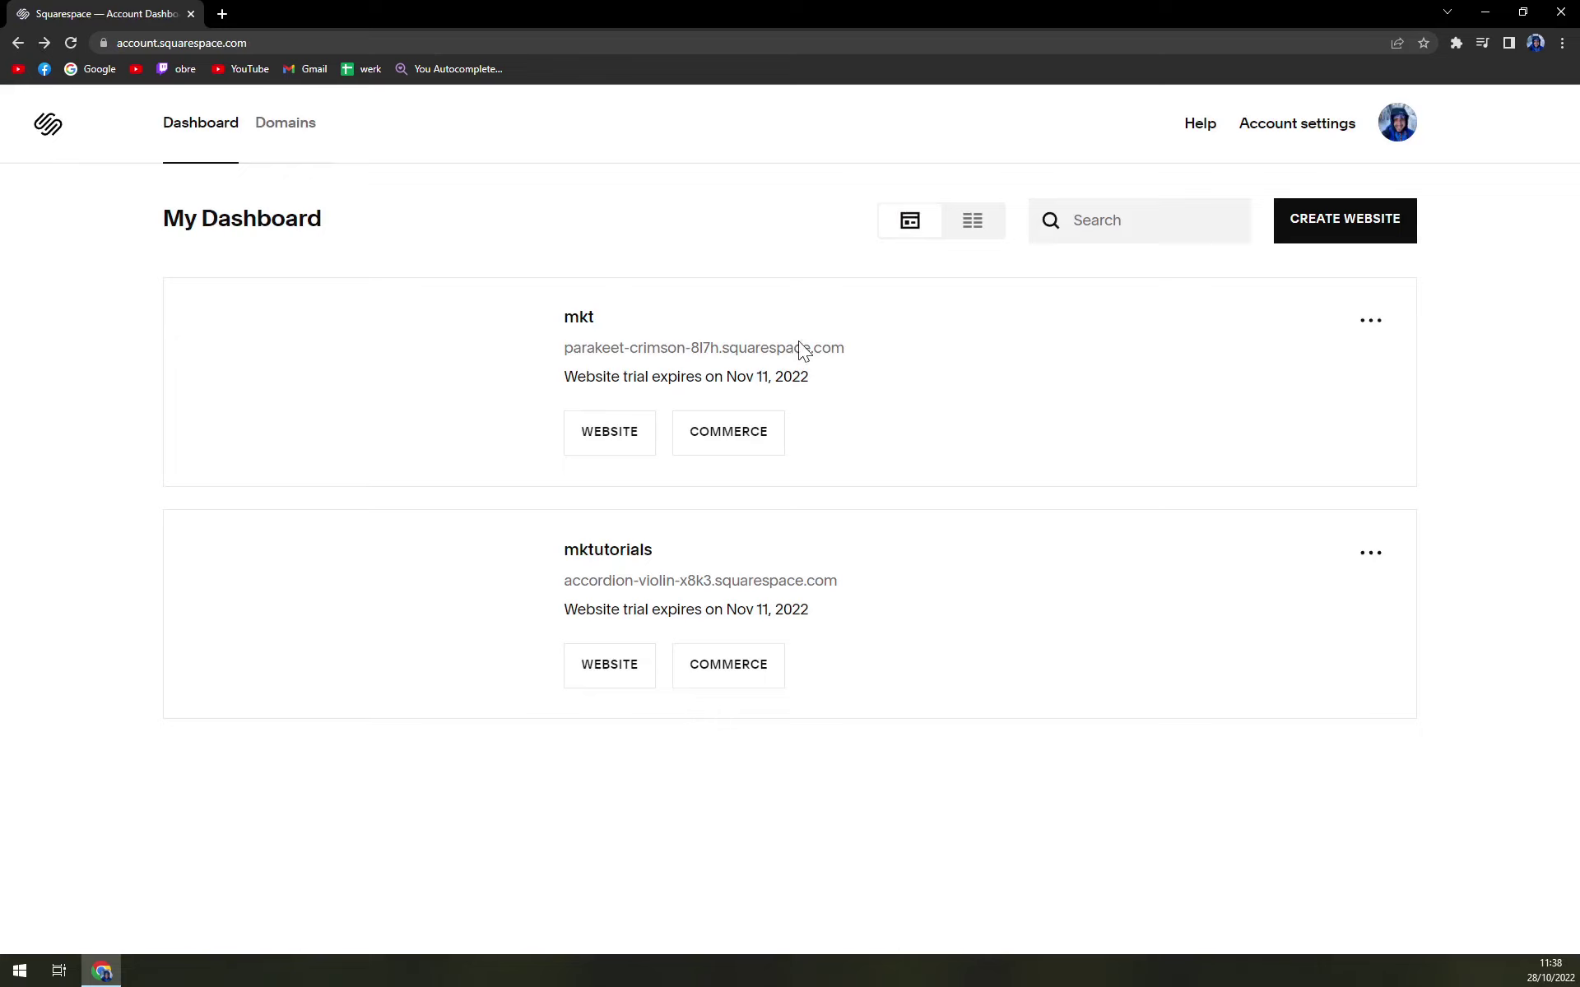
- Open the Settings for the mkt site from its options menu
click(1369, 321)
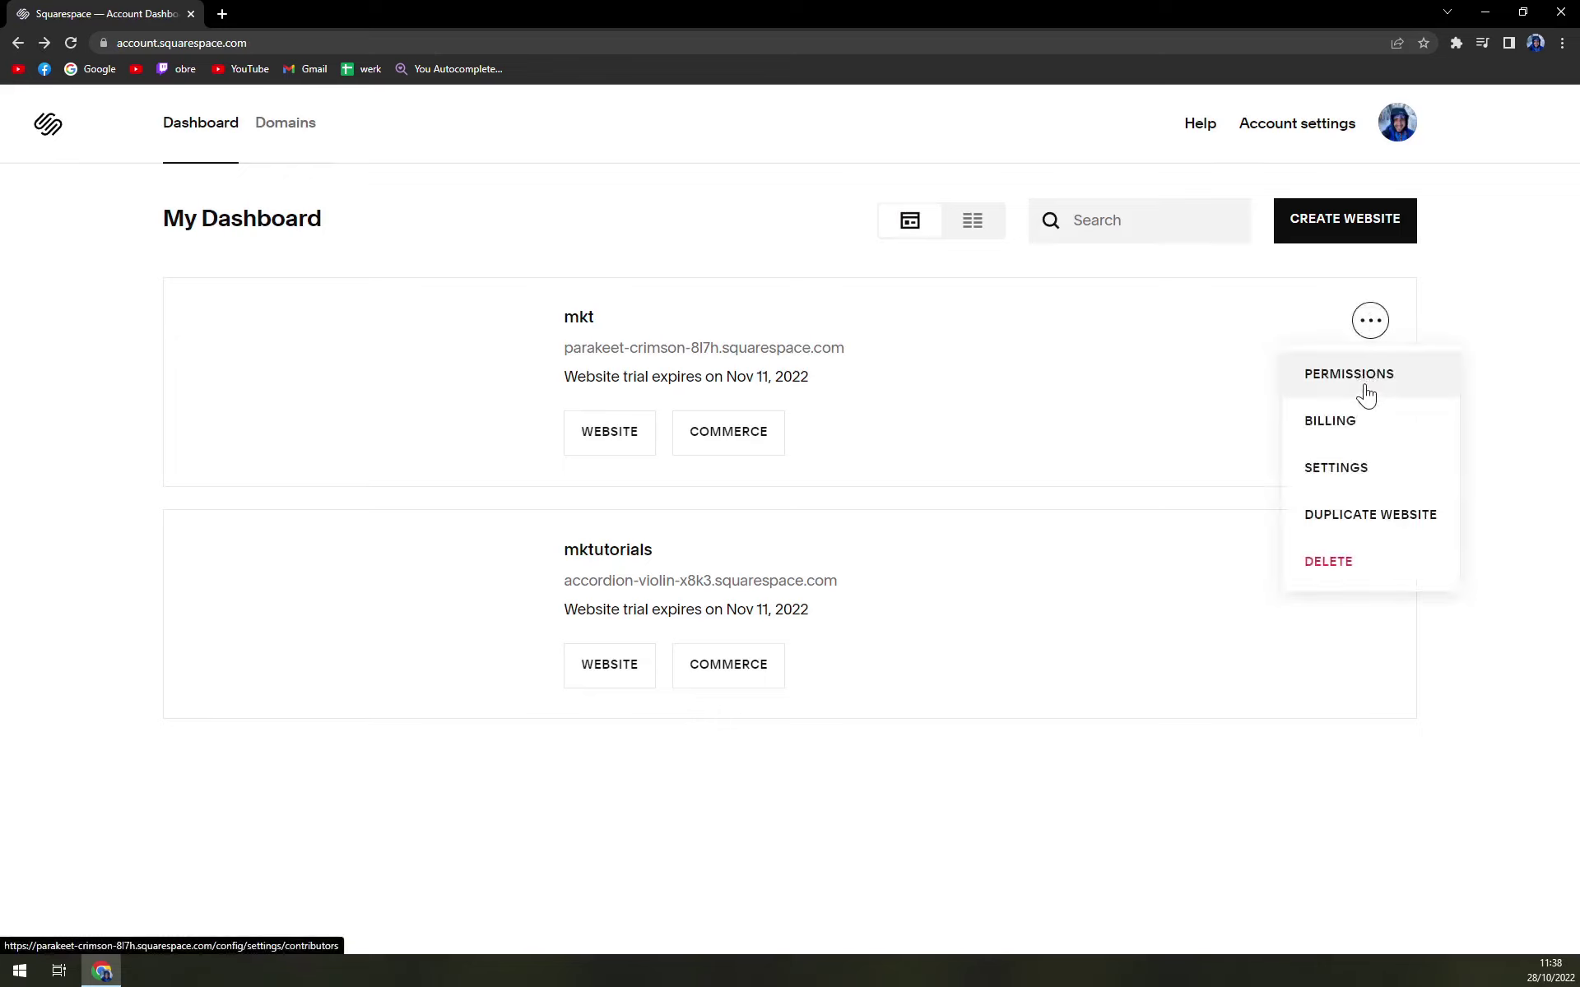
click(1348, 476)
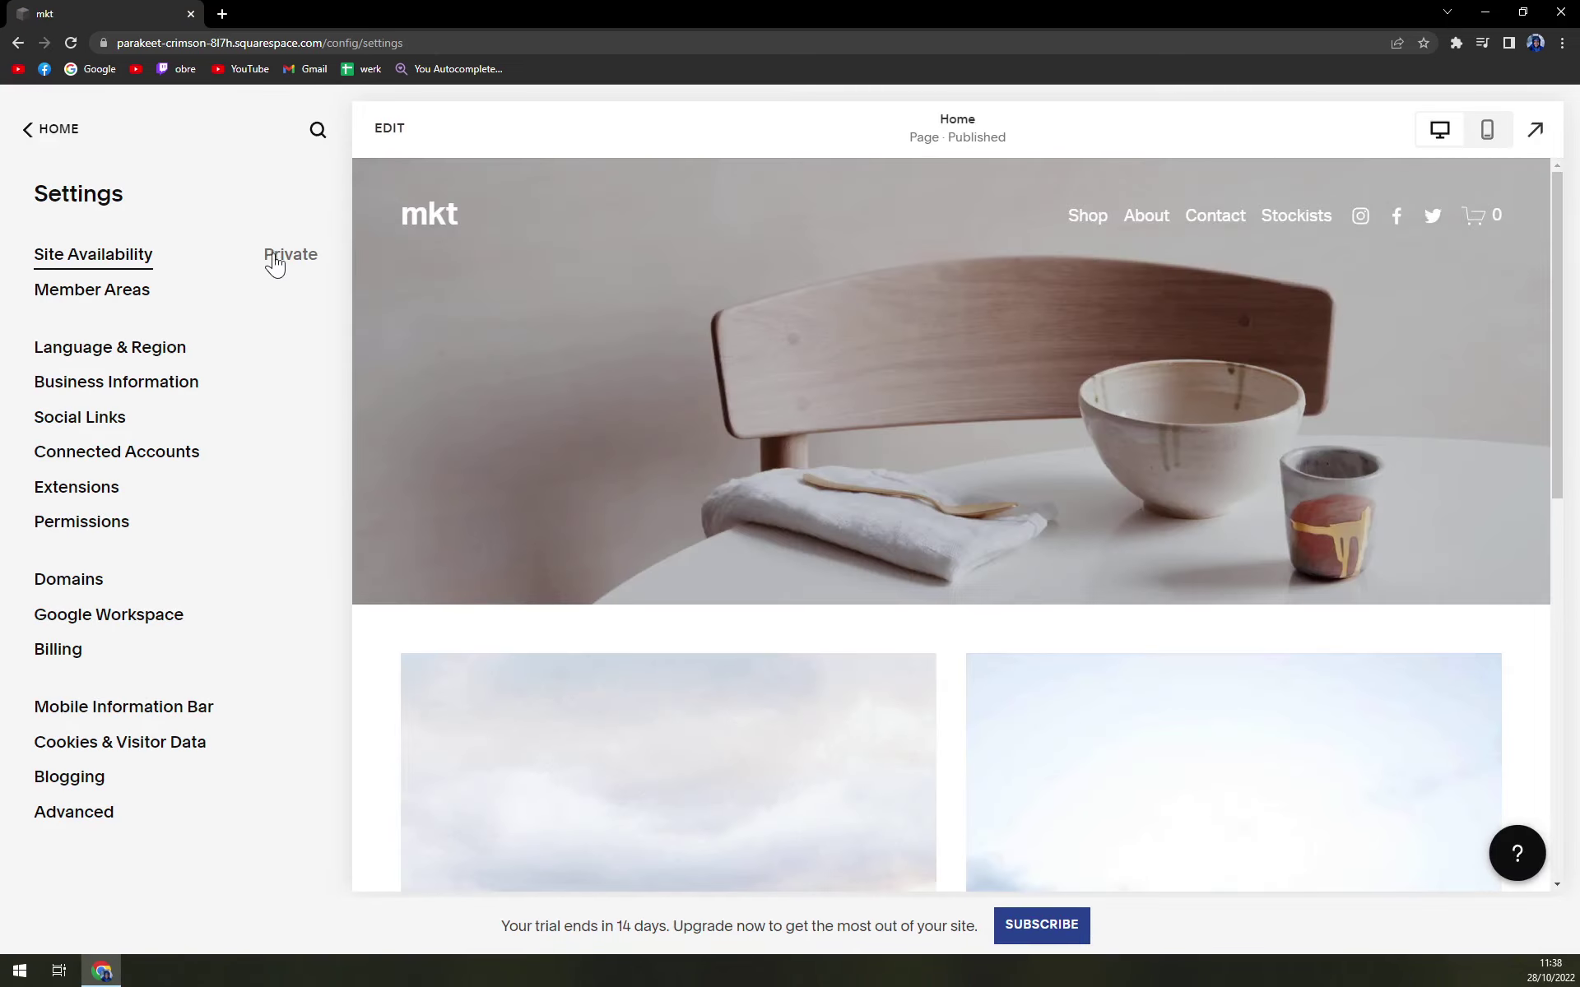
- Open Site Availability, view the publishing plans, then return to Site Availability
click(112, 264)
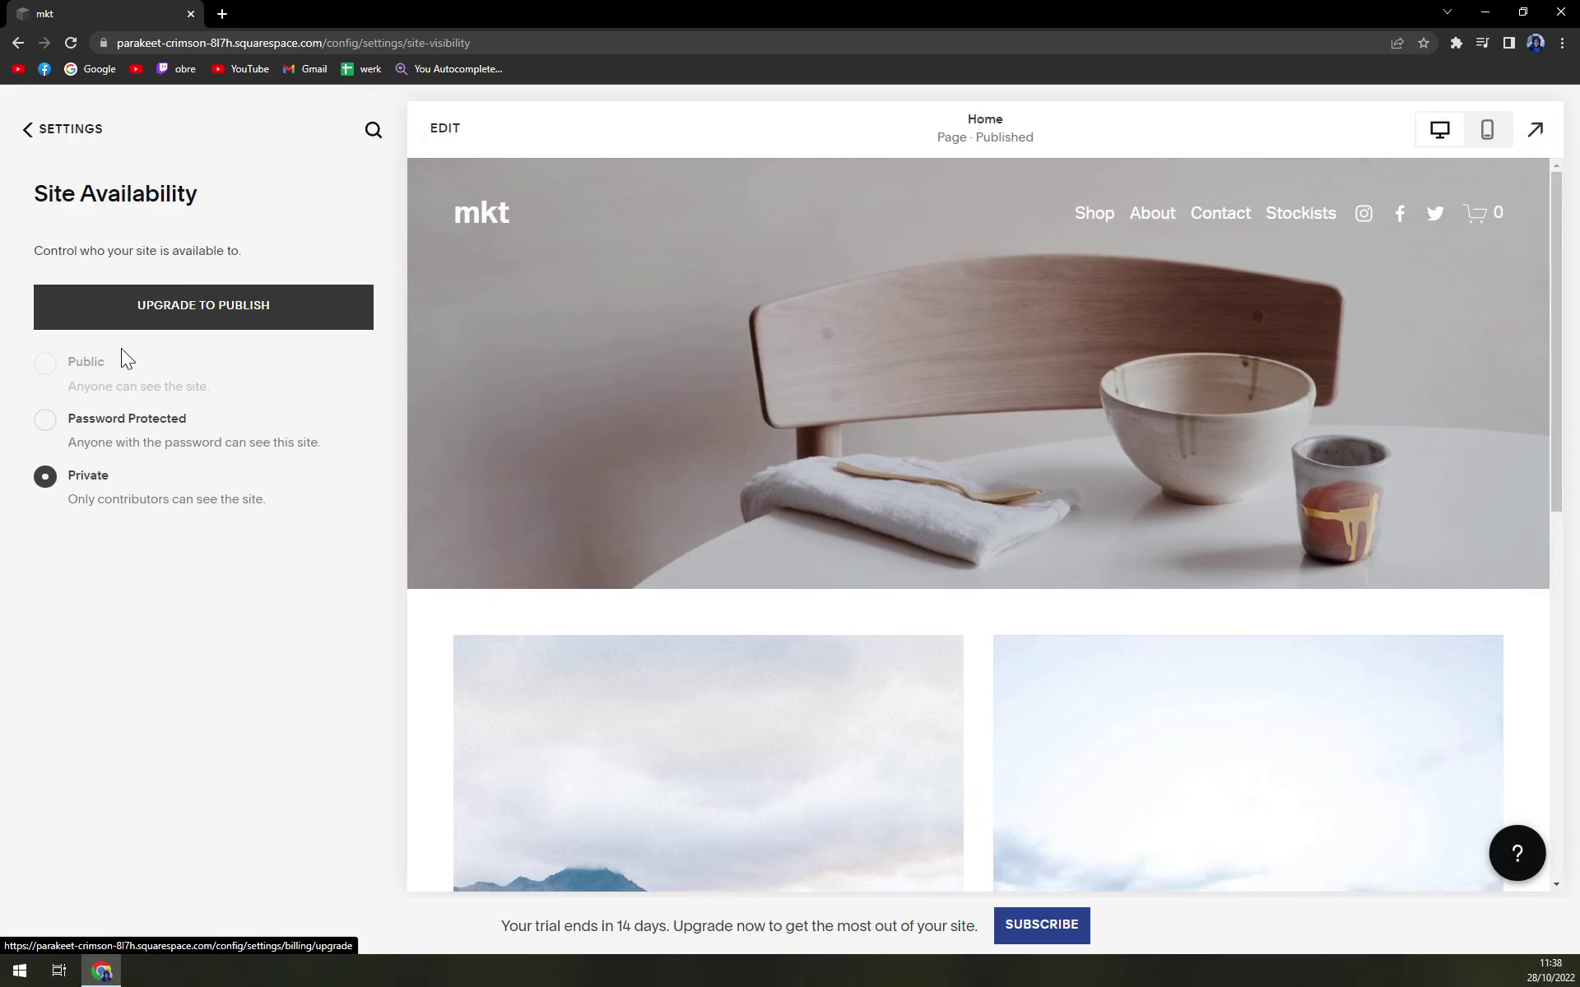
click(207, 311)
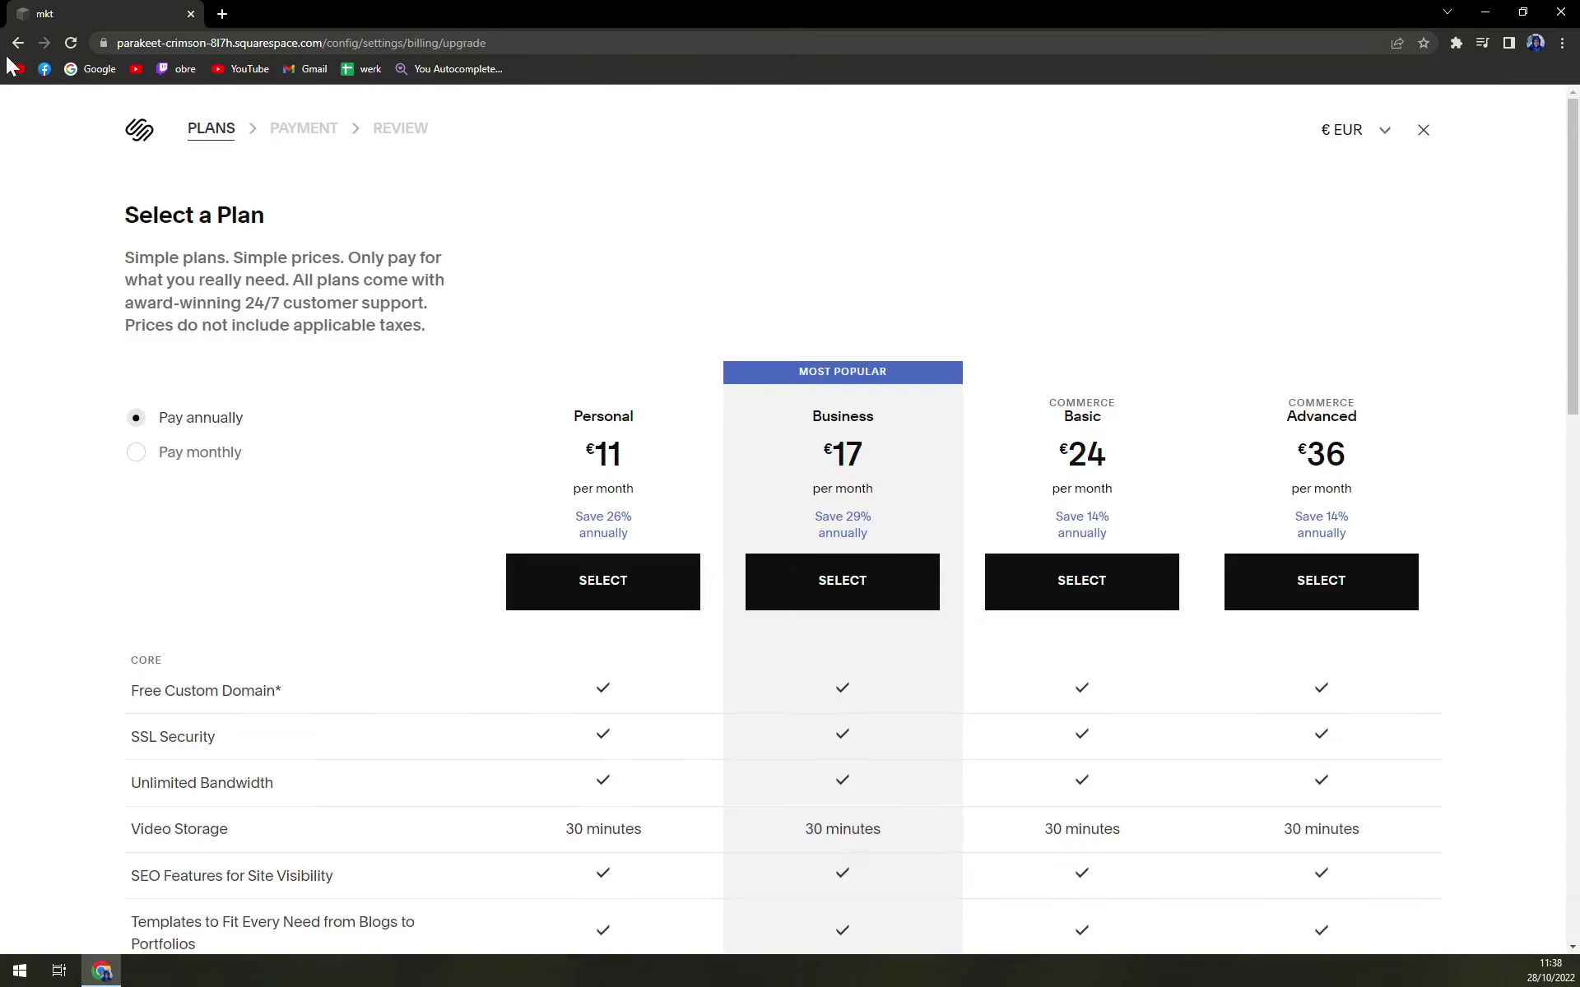
click(17, 44)
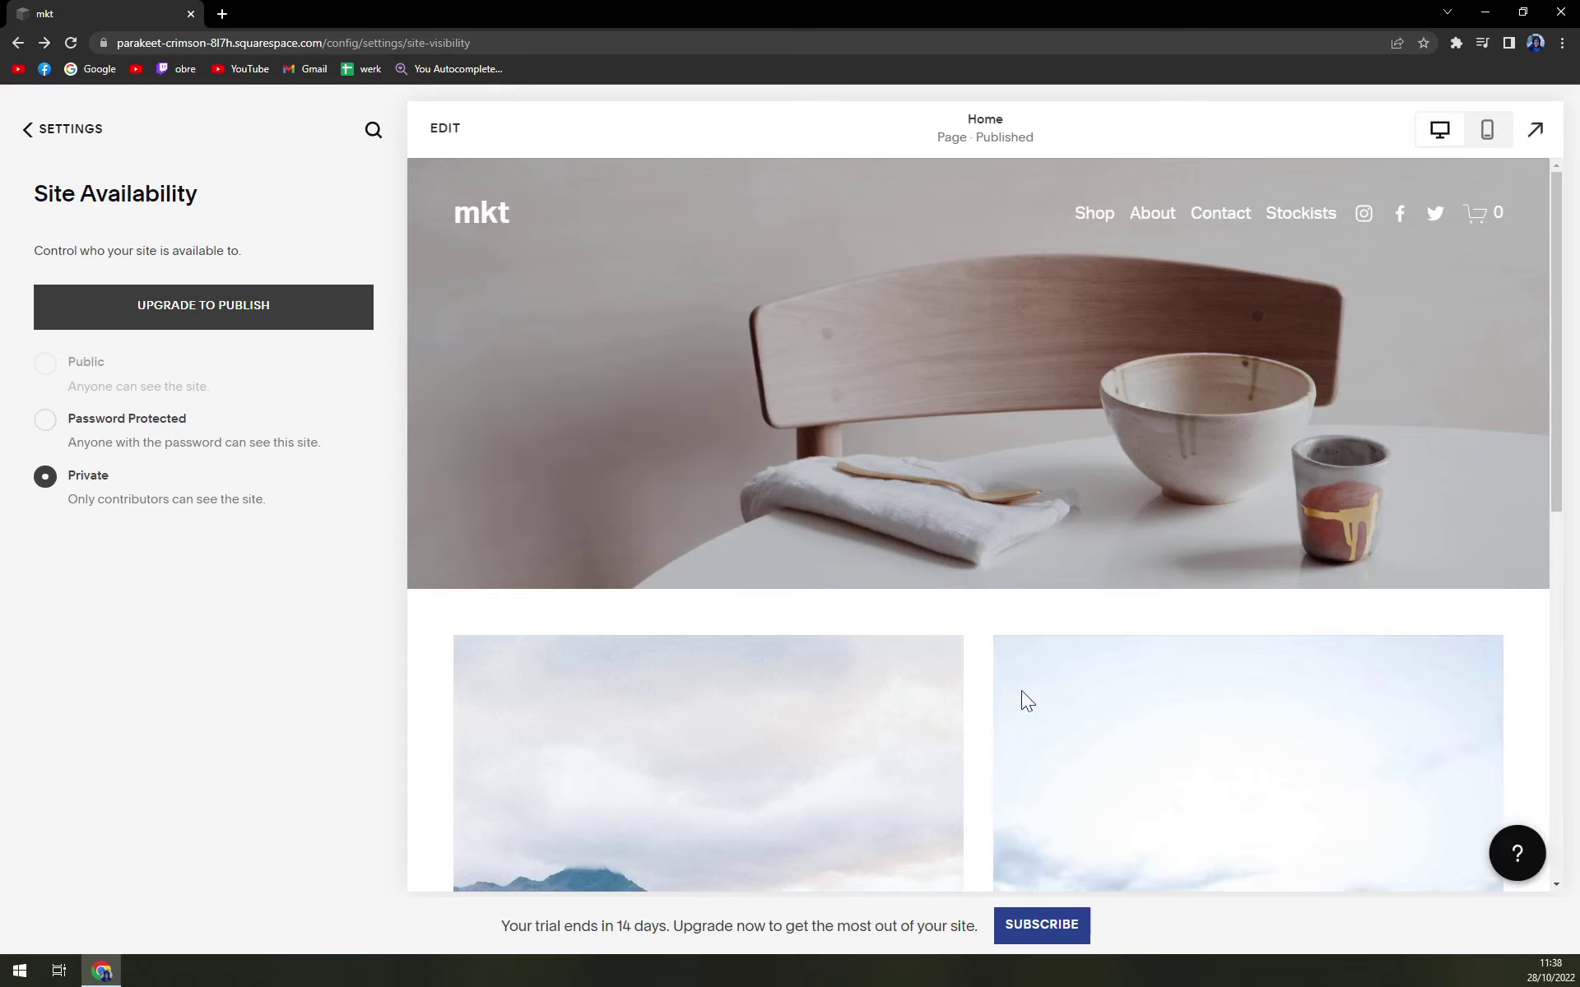
scroll(1020, 691, down, 10)
scroll(1013, 639, up, 10)
mouse_move(74, 372)
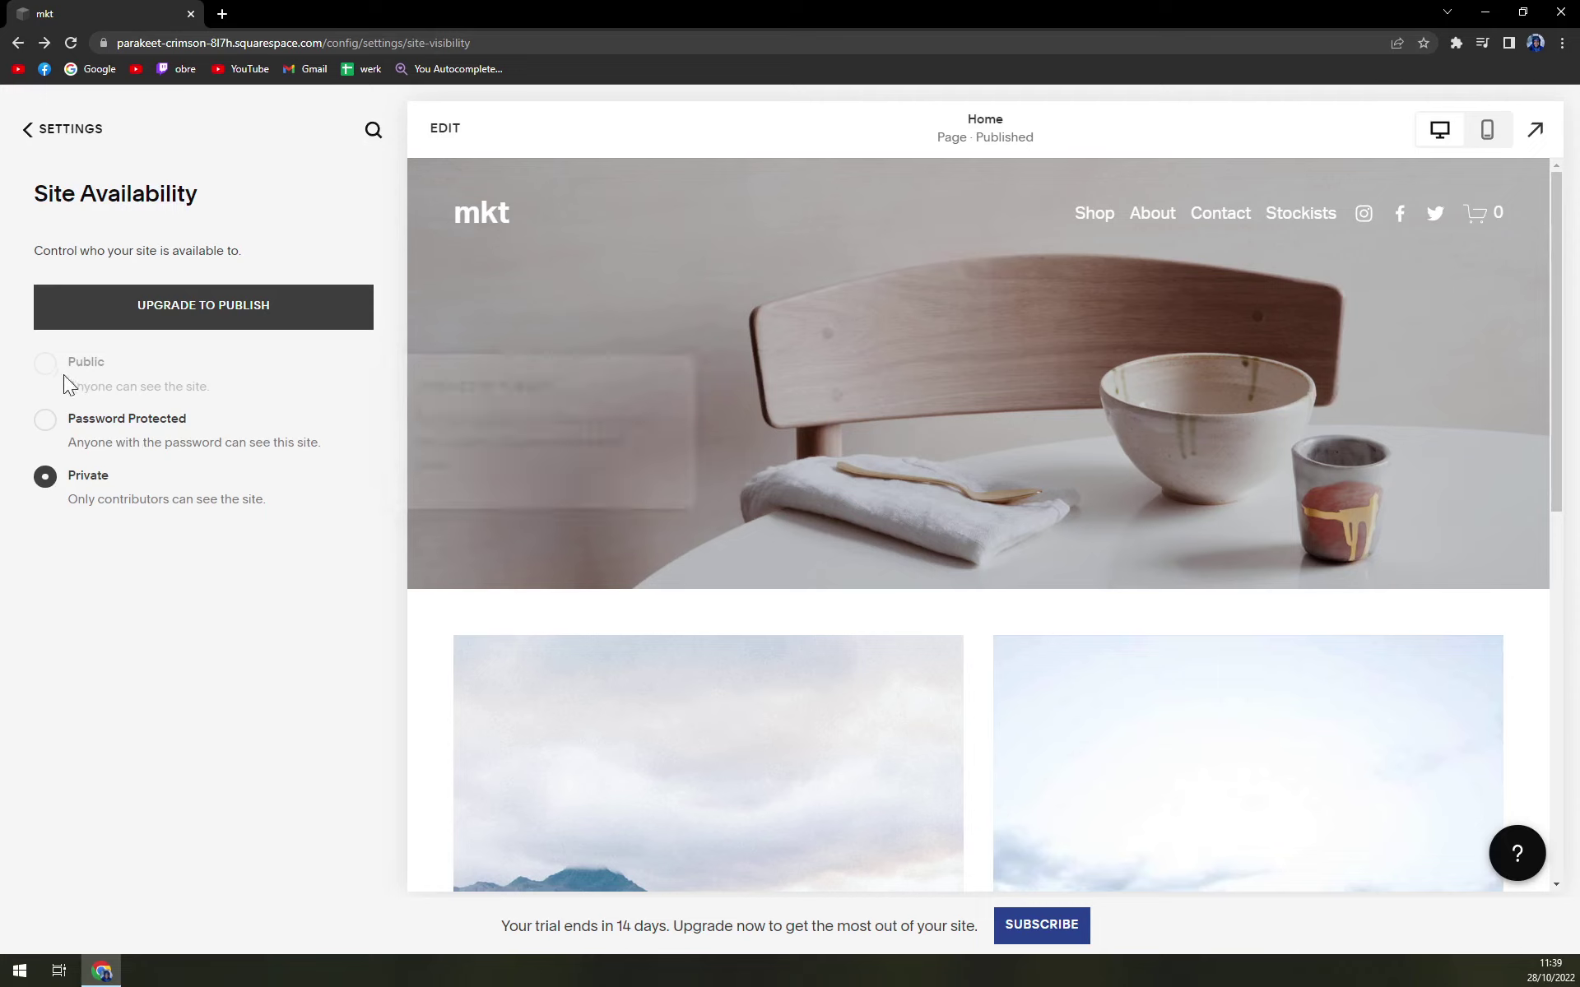
- Switch the mkt site from Private to Password Protected, showing the empty Password field
click(55, 421)
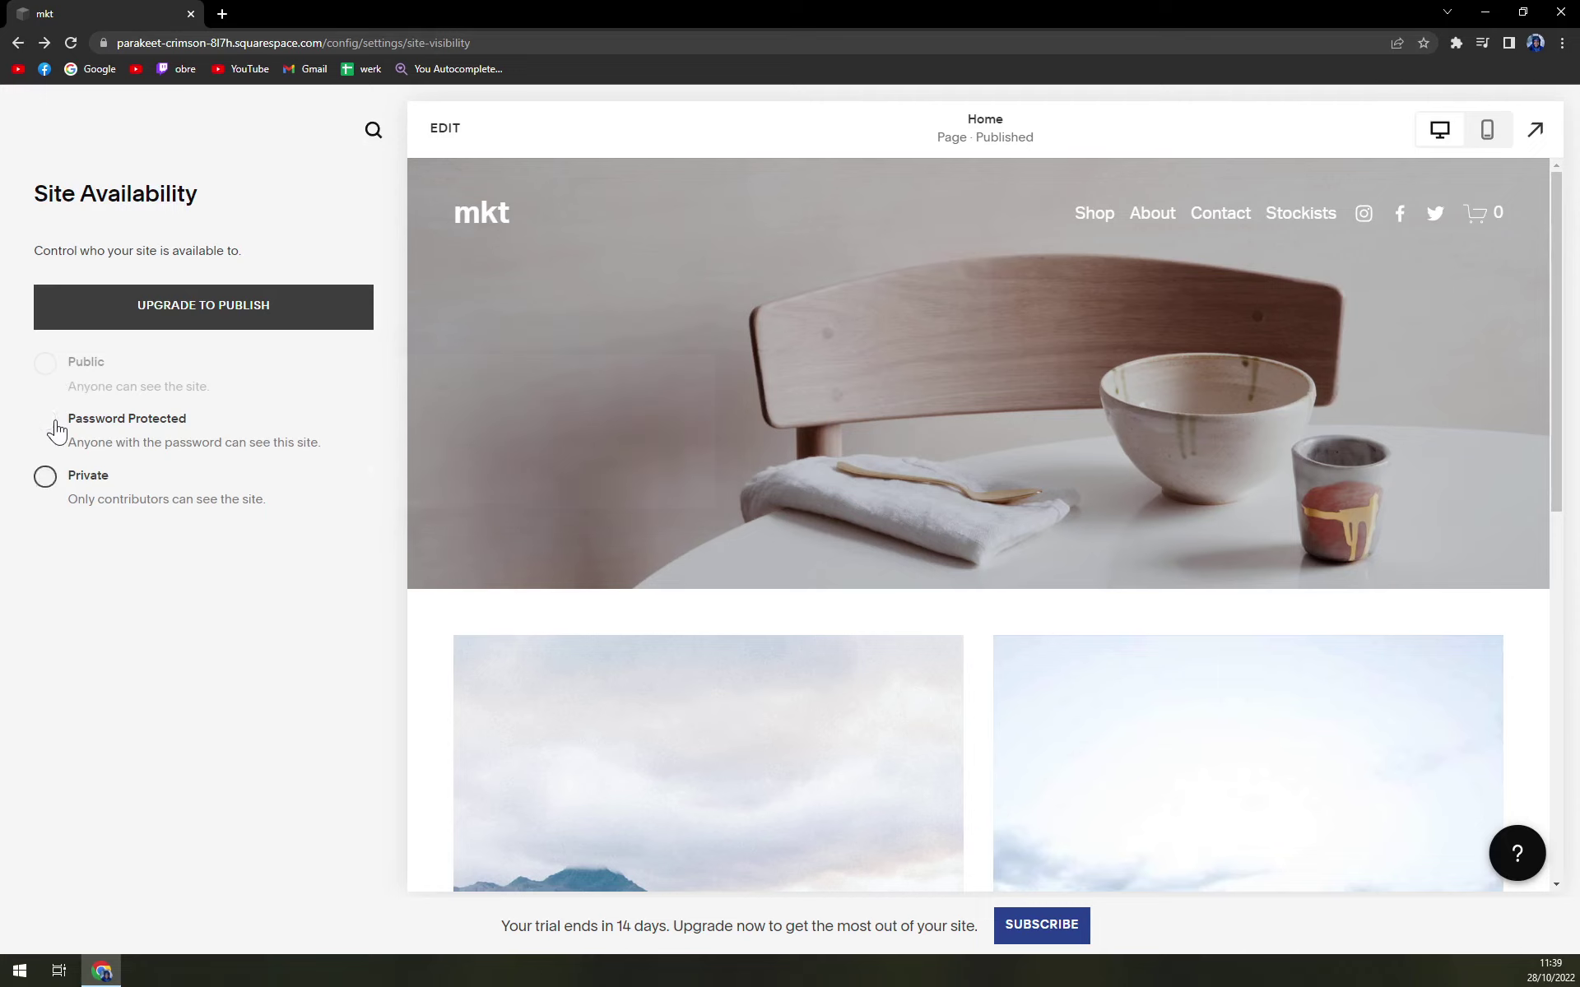
click(47, 531)
click(50, 420)
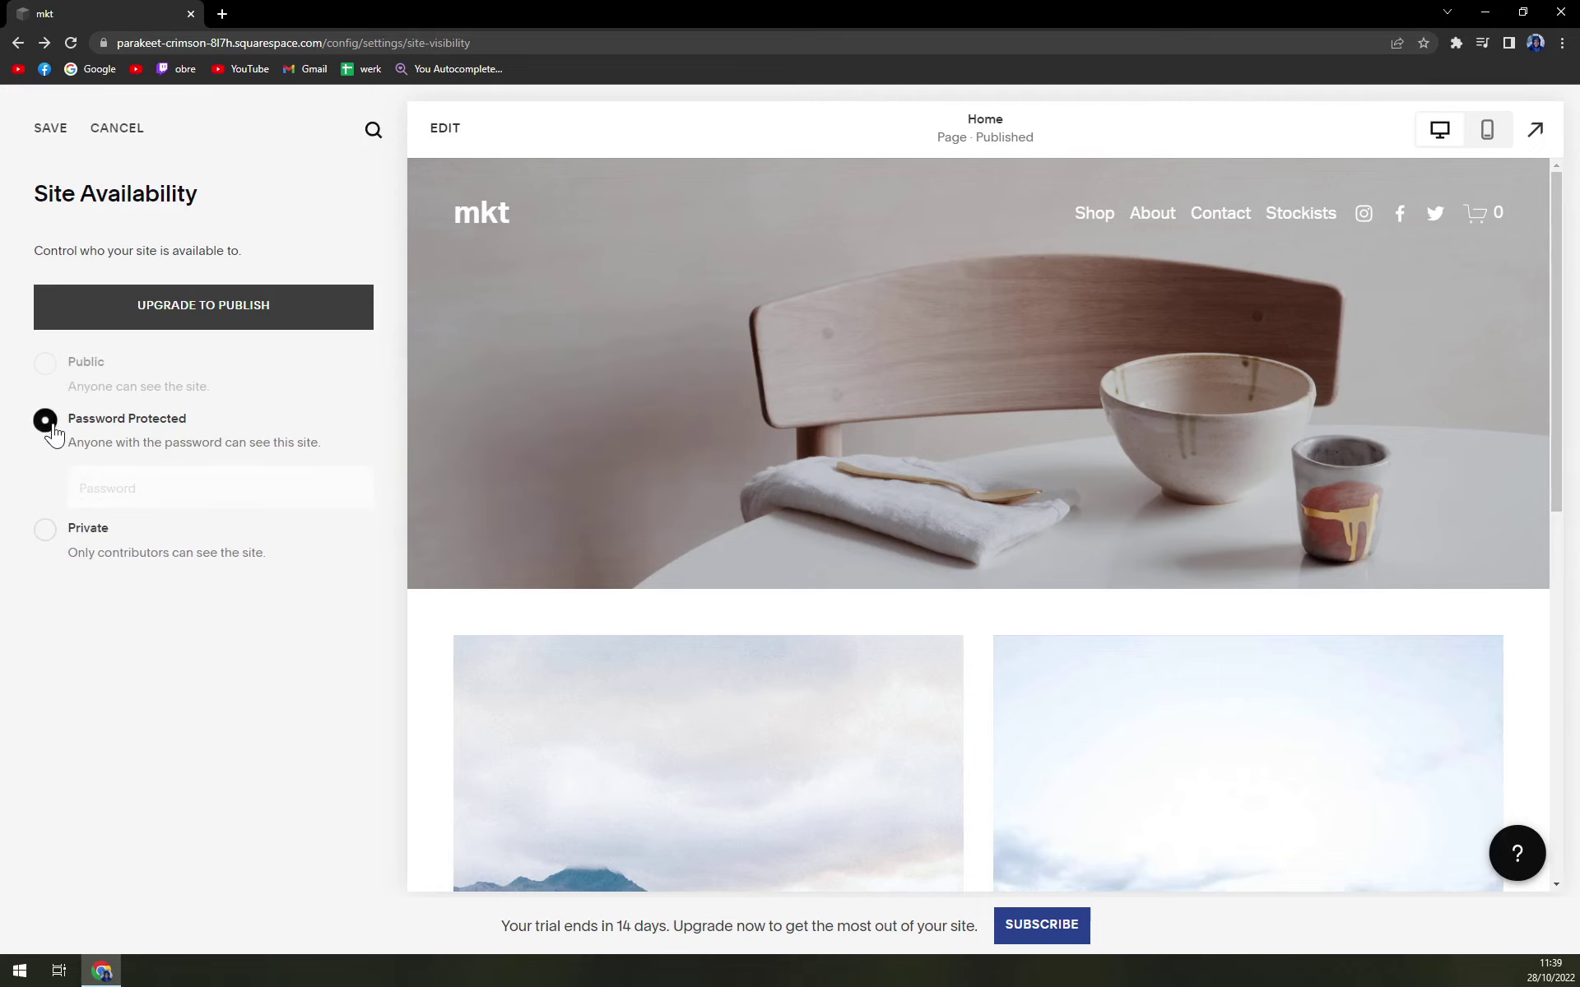